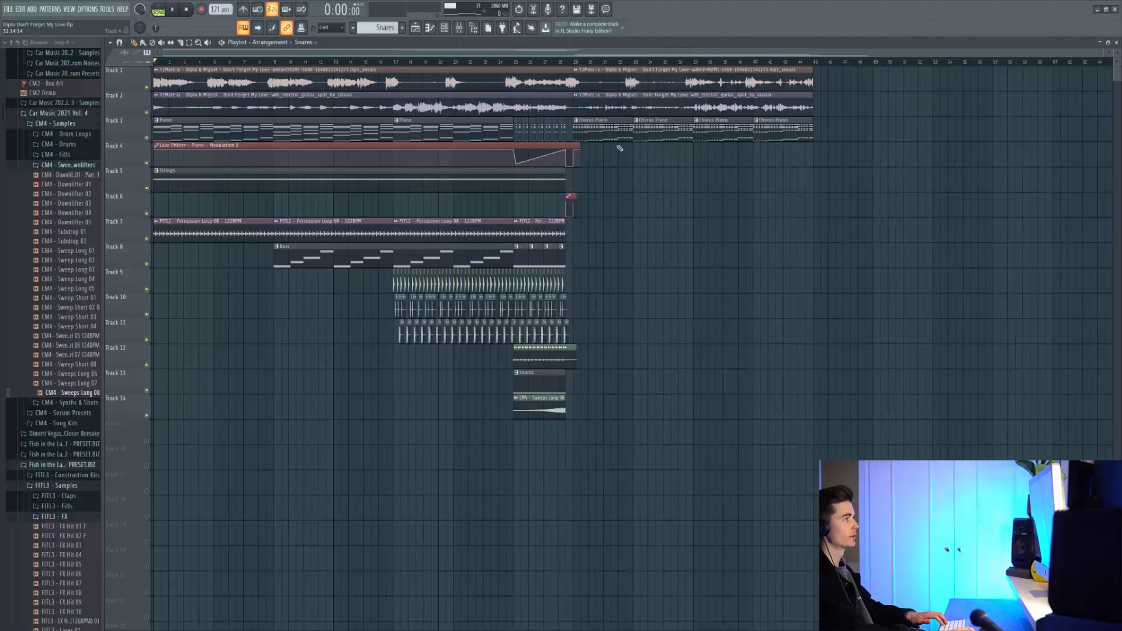
Open the Chorus Piano pattern's notes on Track 3 and audition its FL Keys layers
scroll(595, 114, up, 3)
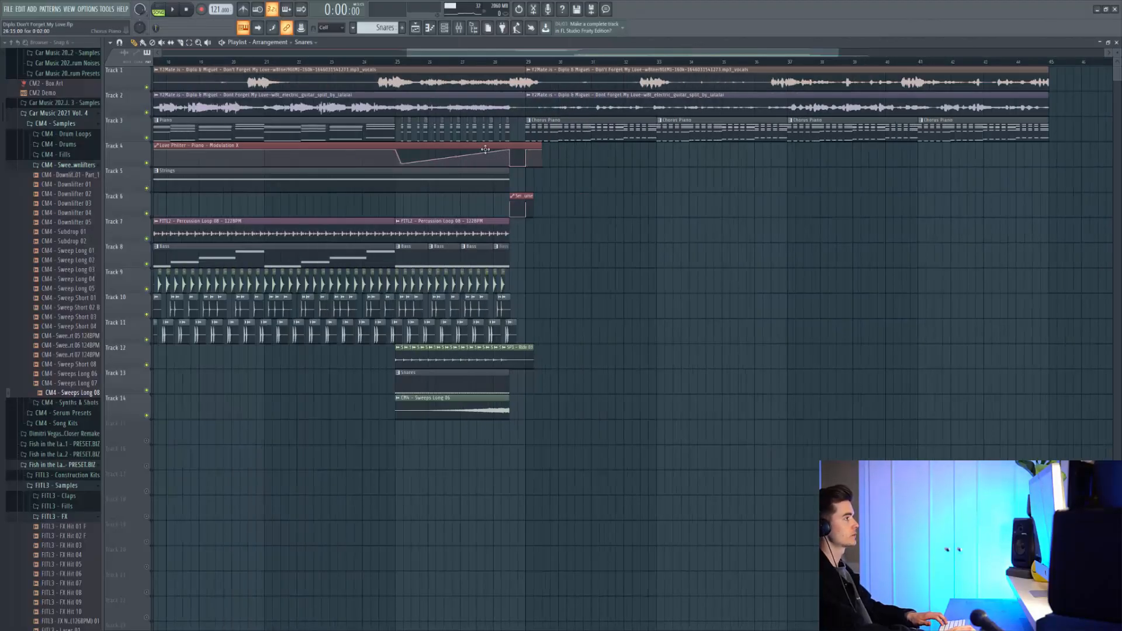
double_click(558, 129)
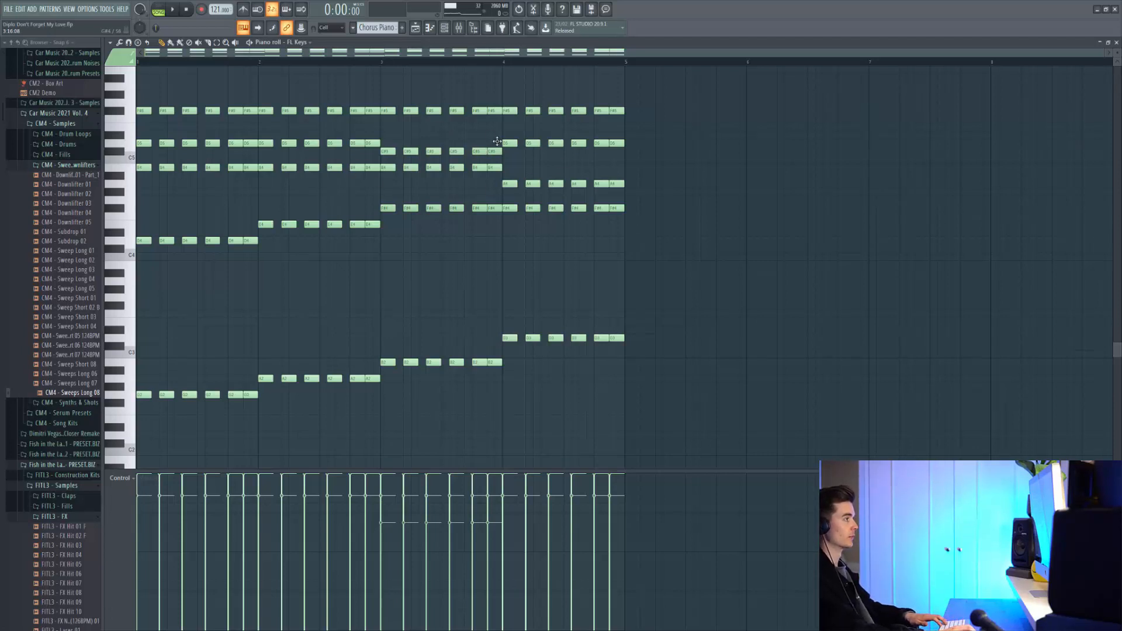
key(space)
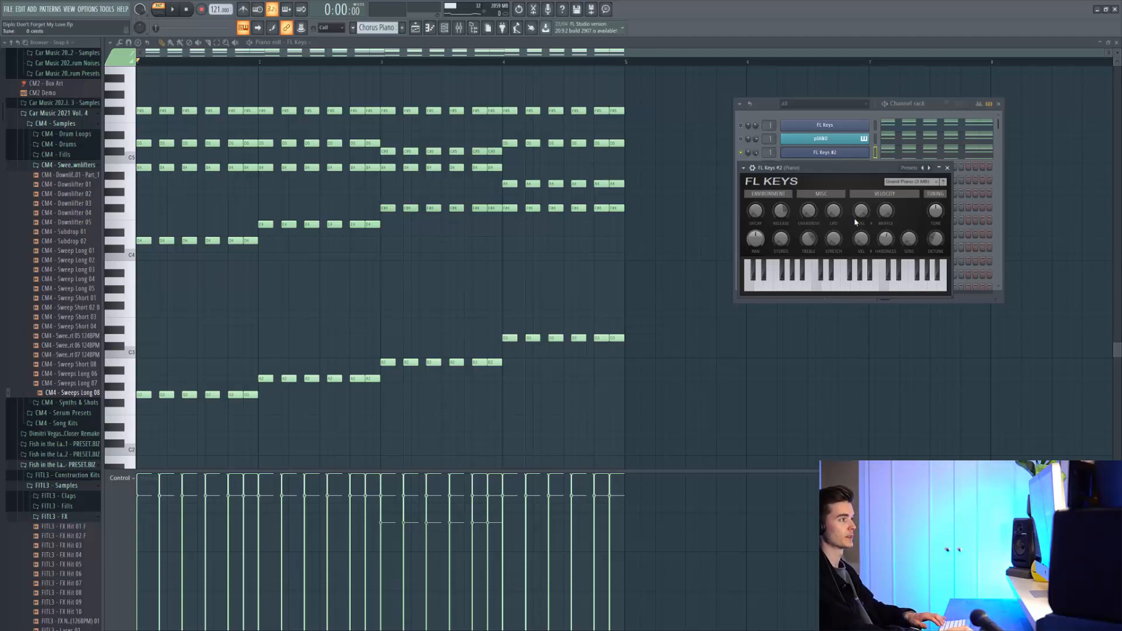
key(space)
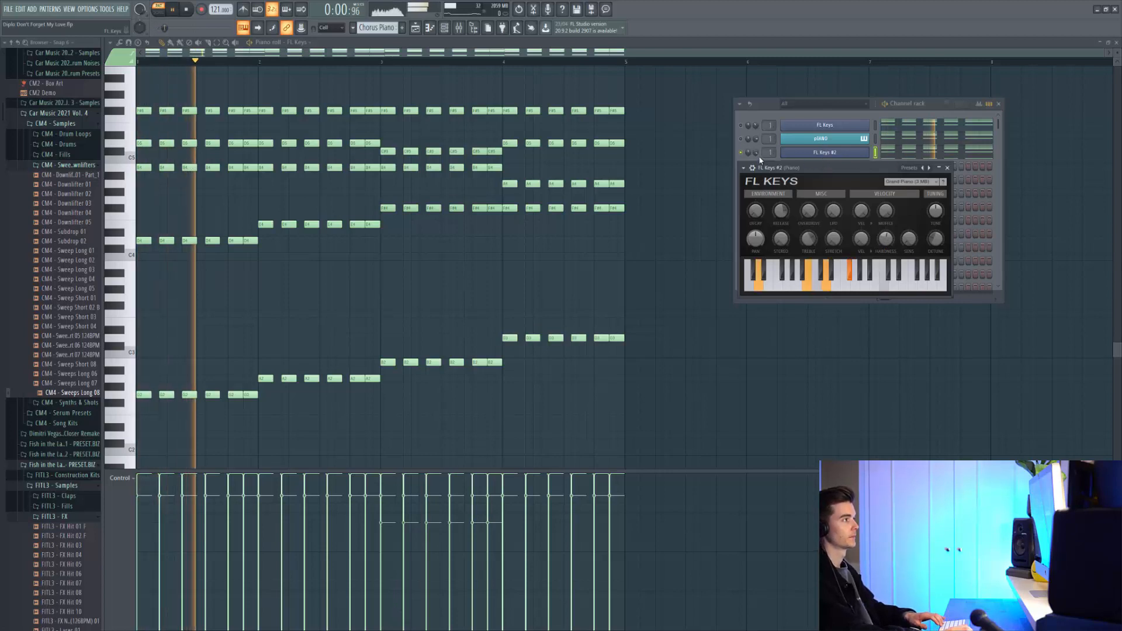
click(744, 126)
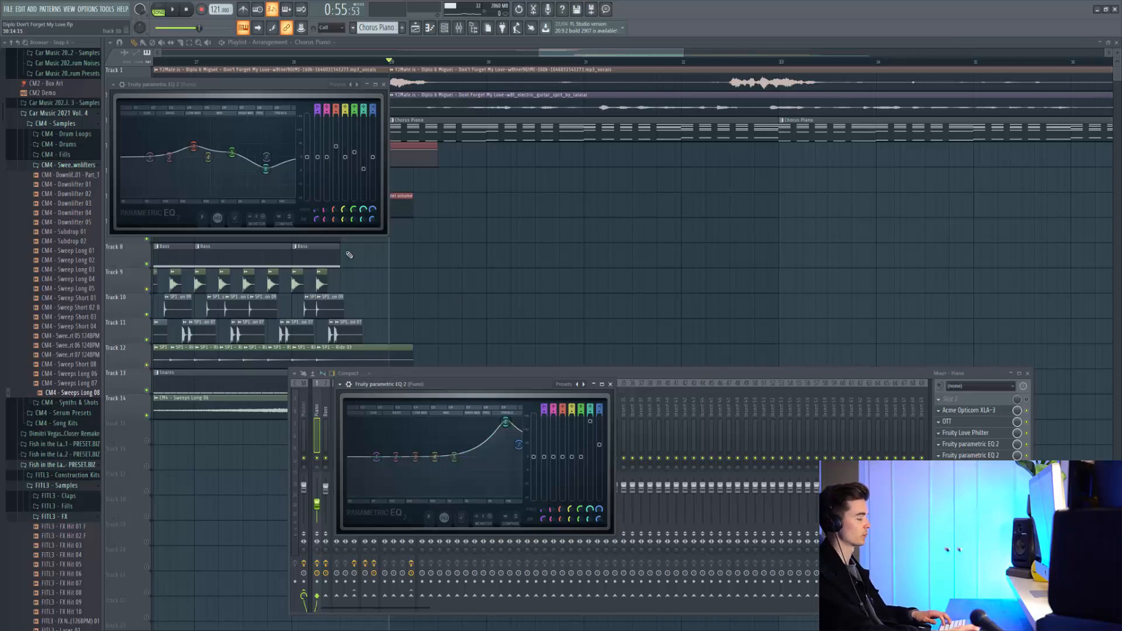
Review the Fruity Parametric EQ 2 and Kickstart effects on the Piano mixer track and close the plugin windows
click(610, 384)
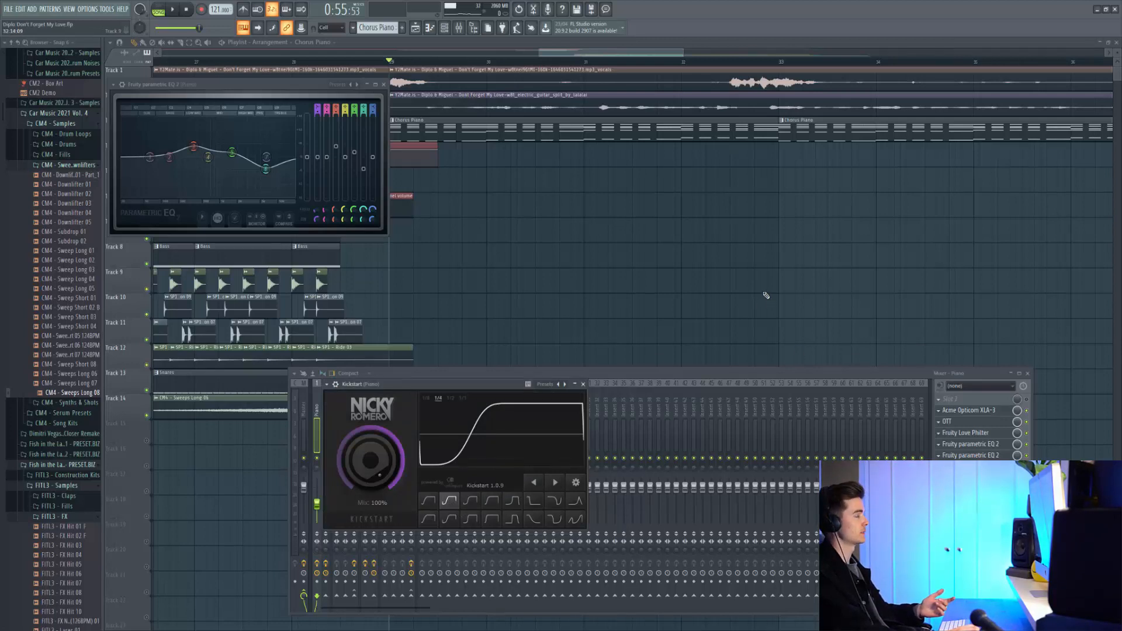
key(F12)
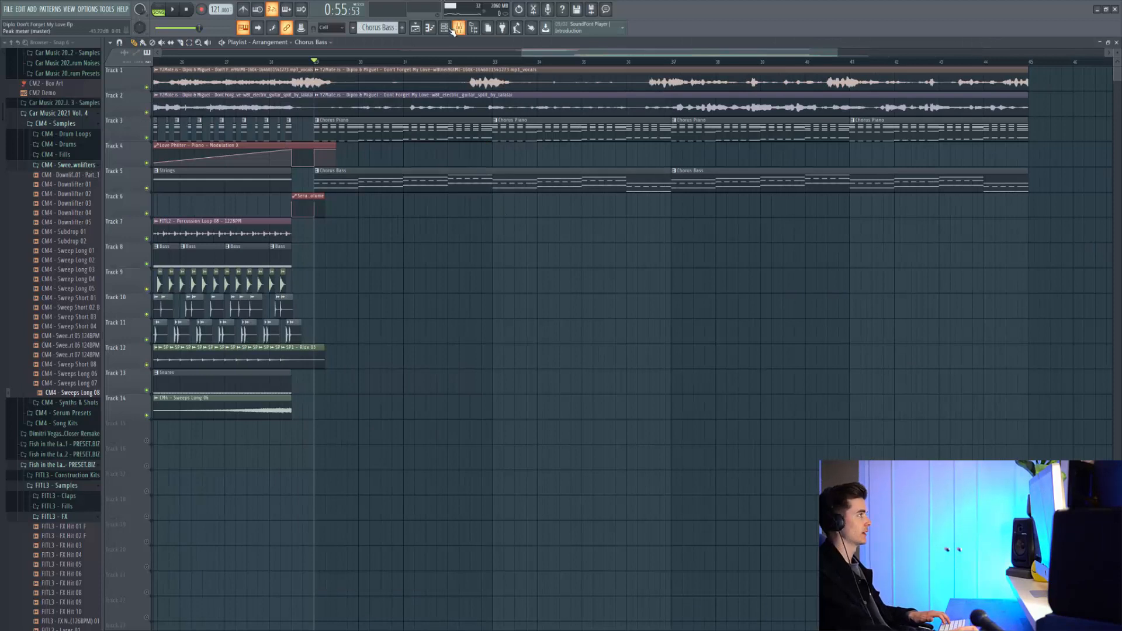
Inspect the Chorus Bass pattern's TFP_Bass_One_Shot_Deep_F_2 sample settings and open the notes of the BS - FMinator layer
click(452, 29)
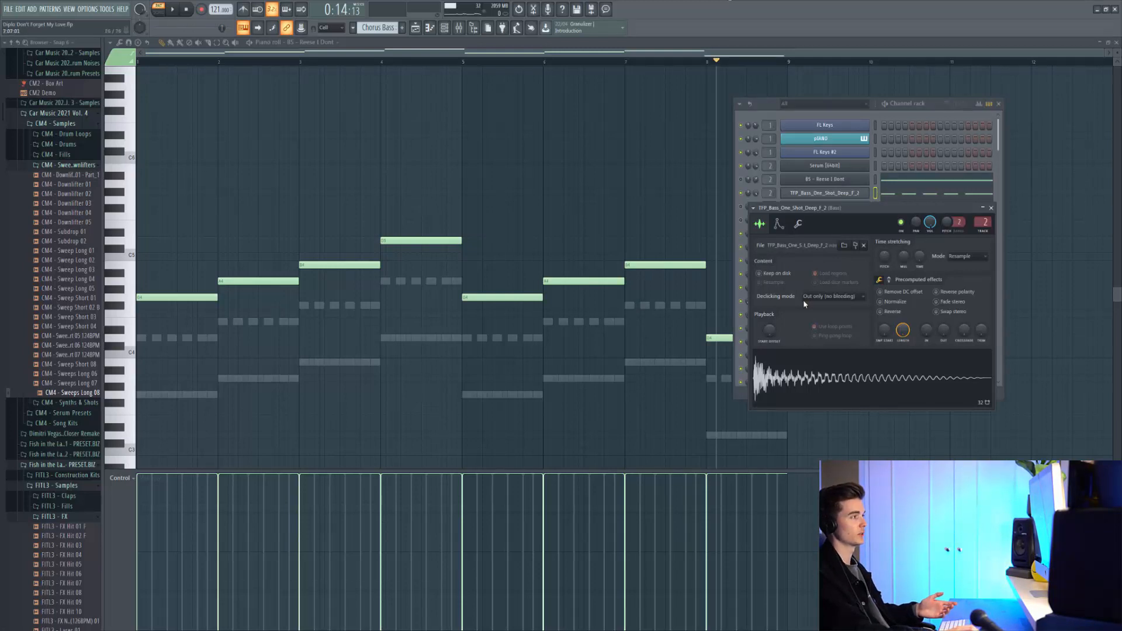
click(861, 370)
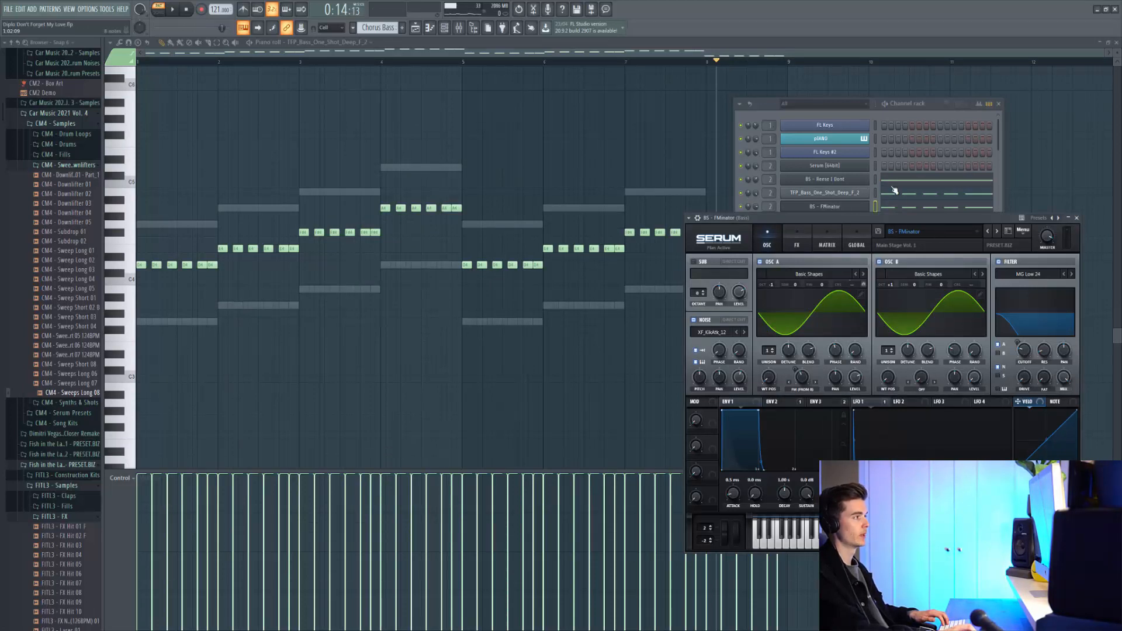
click(893, 207)
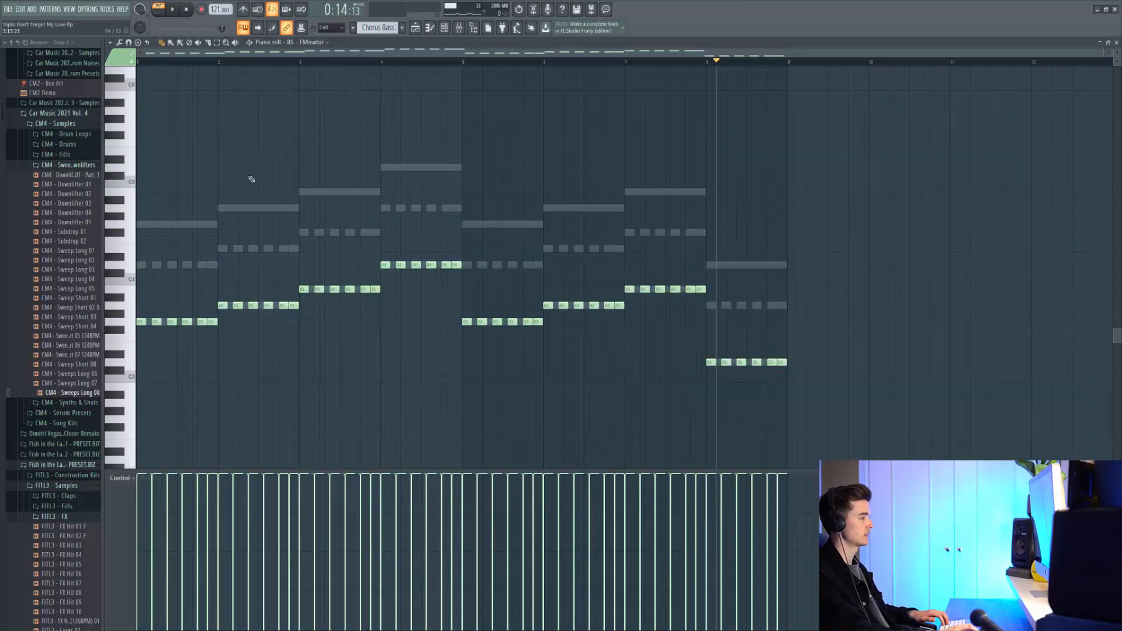
Play the Chorus Bass pattern from the start and from bar 7, checking the CLA-3A compressor on the Bass mixer track
key(space)
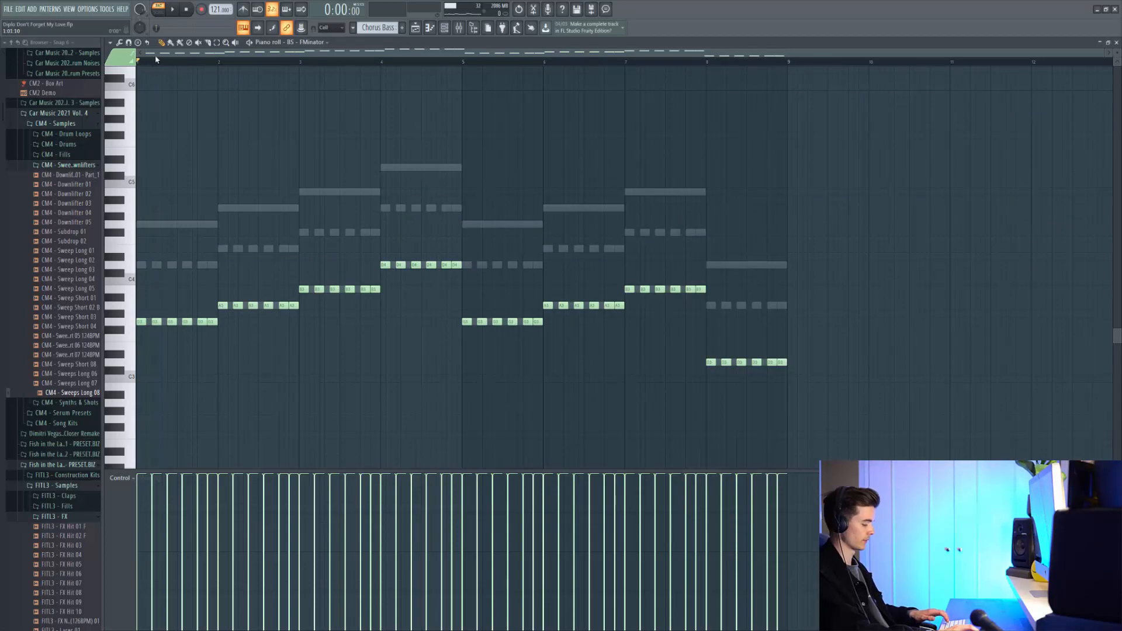
key(space)
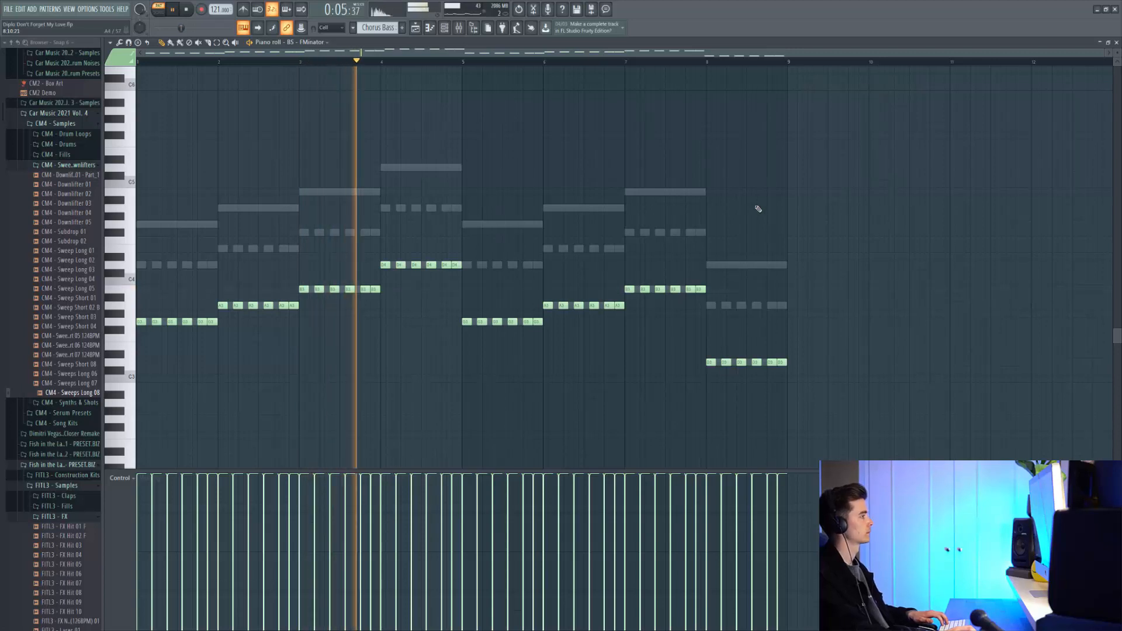
click(695, 61)
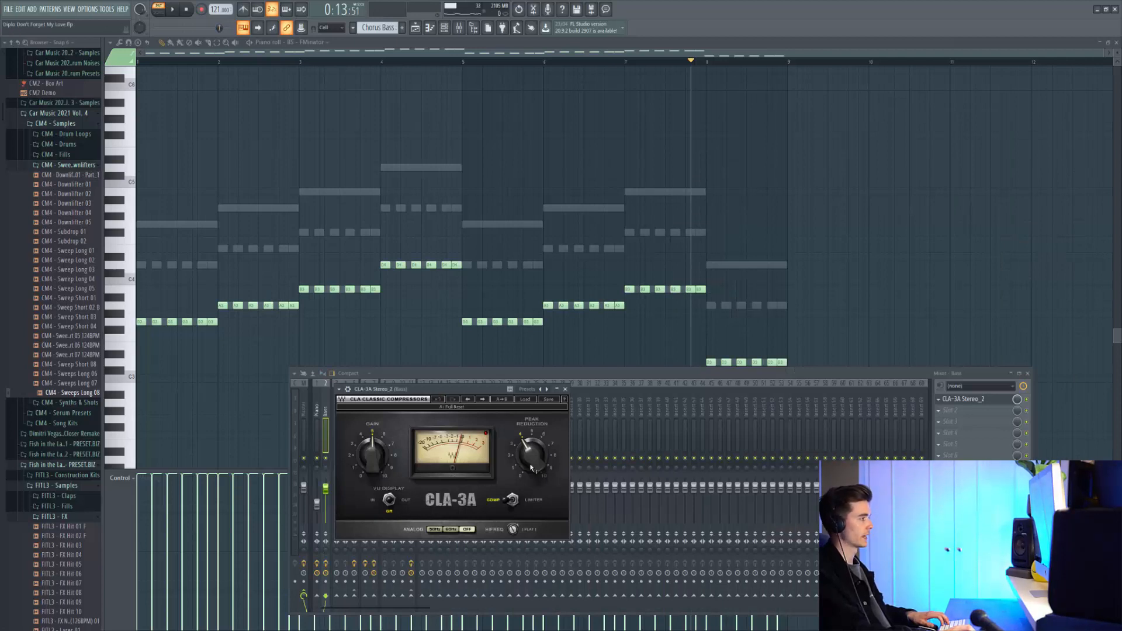
key(space)
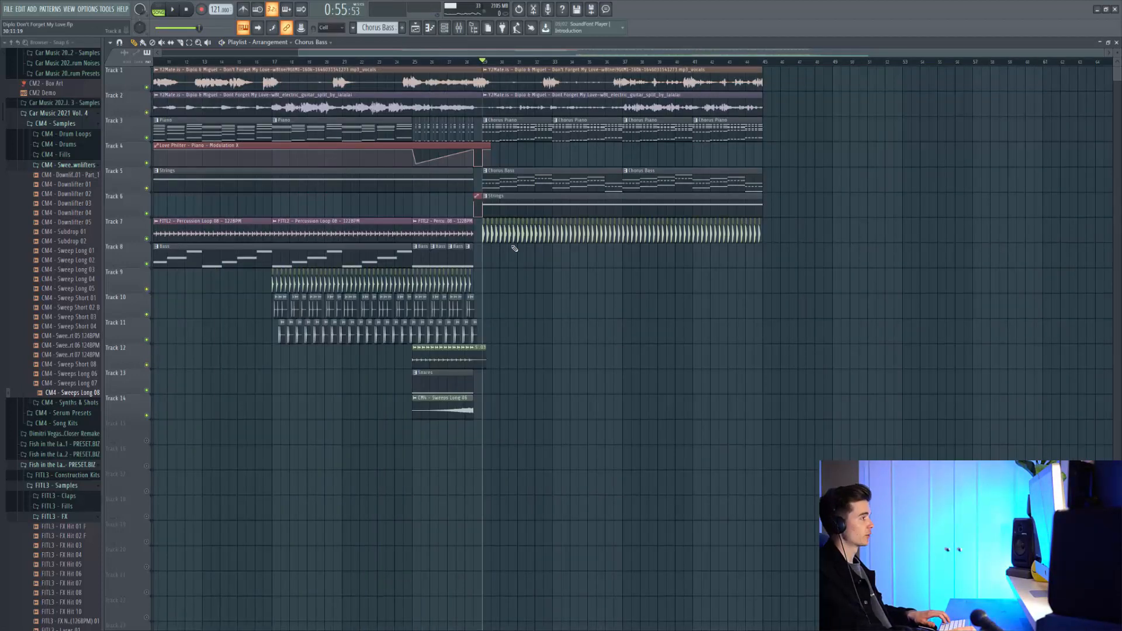
Open the CM2 - Kick 11 sample at the start of the chorus on Track 7
scroll(515, 248, up, 8)
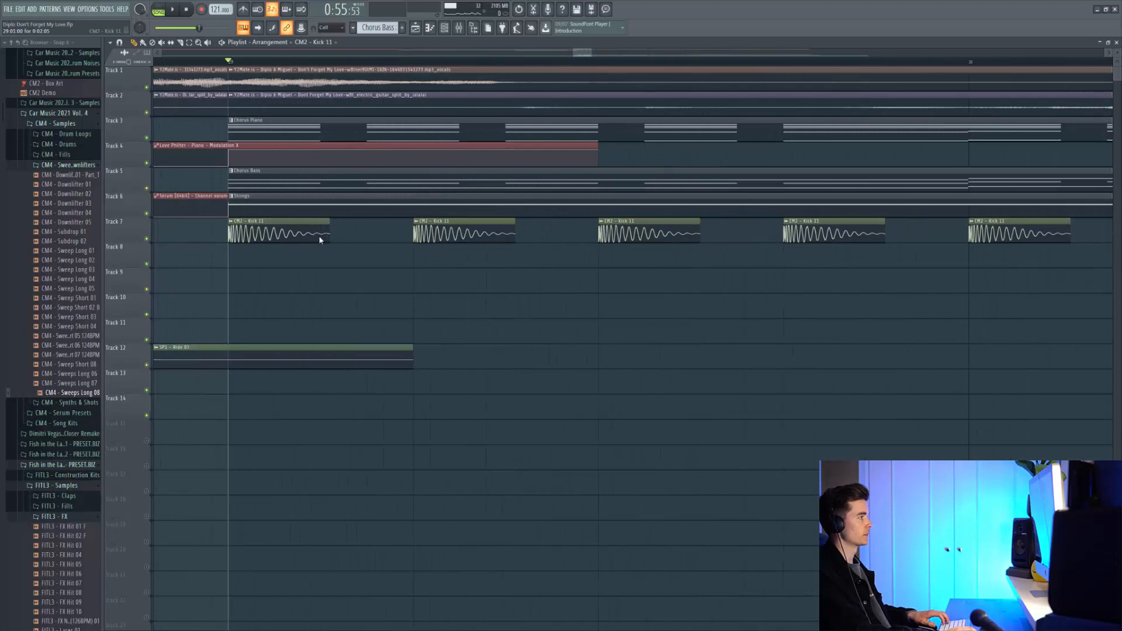
double_click(320, 240)
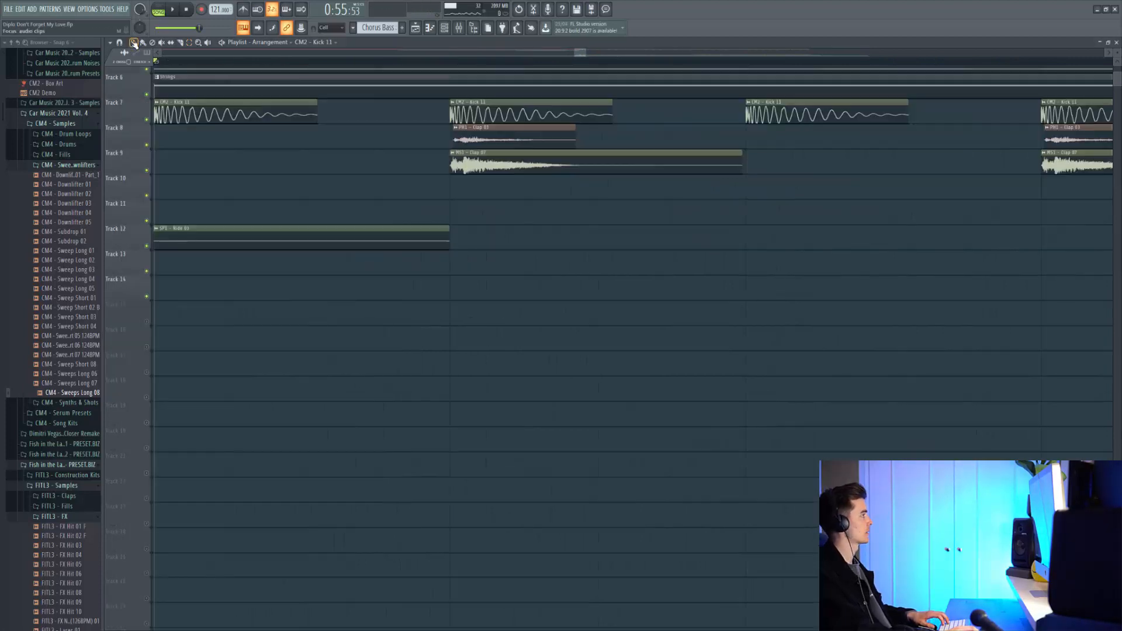
Play the chorus drums from bar 29 to hear the kick, clap, hi-hat and ride layers
scroll(491, 144, up, 1)
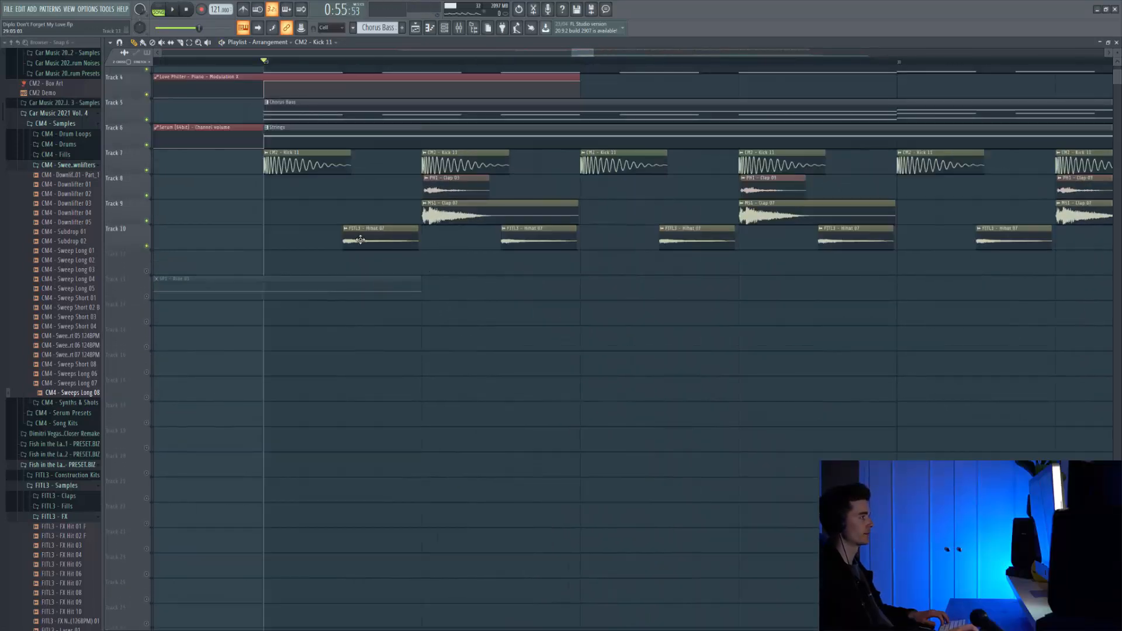
scroll(452, 261, down, 2)
key(space)
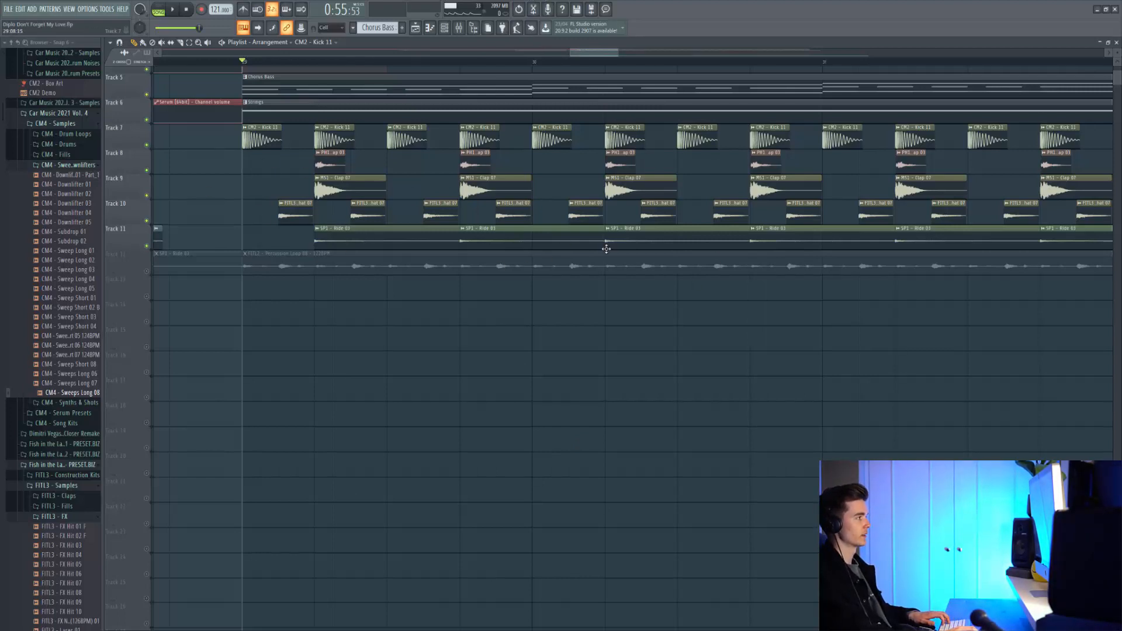
key(space)
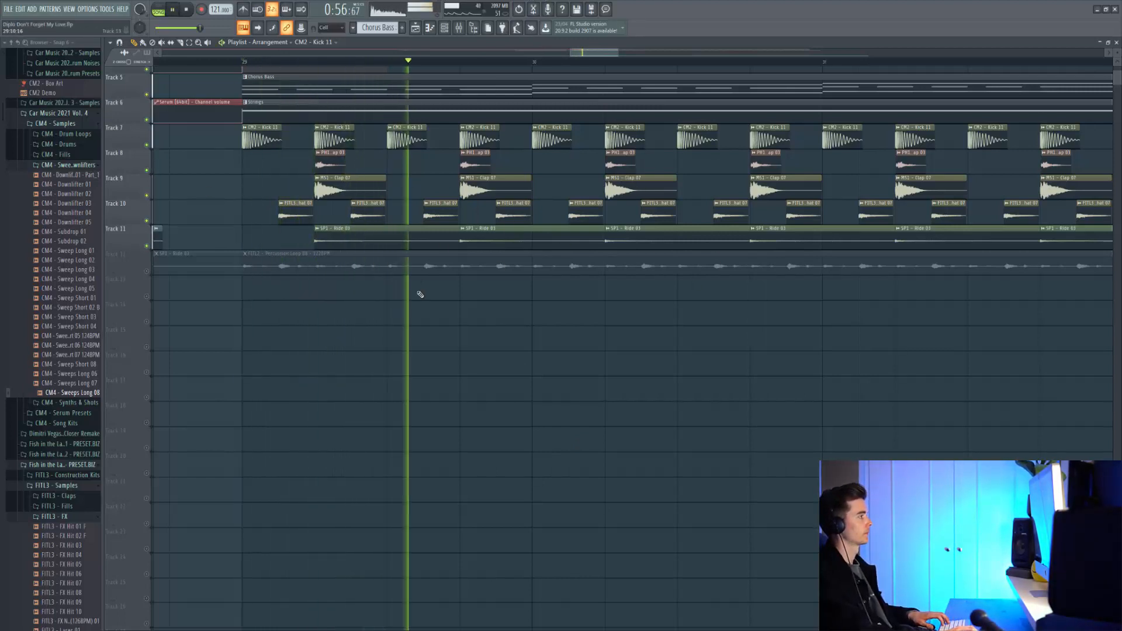
Unmute the percussion loop on Track 12 and play the chorus drums with it and the crash
click(147, 272)
key(space)
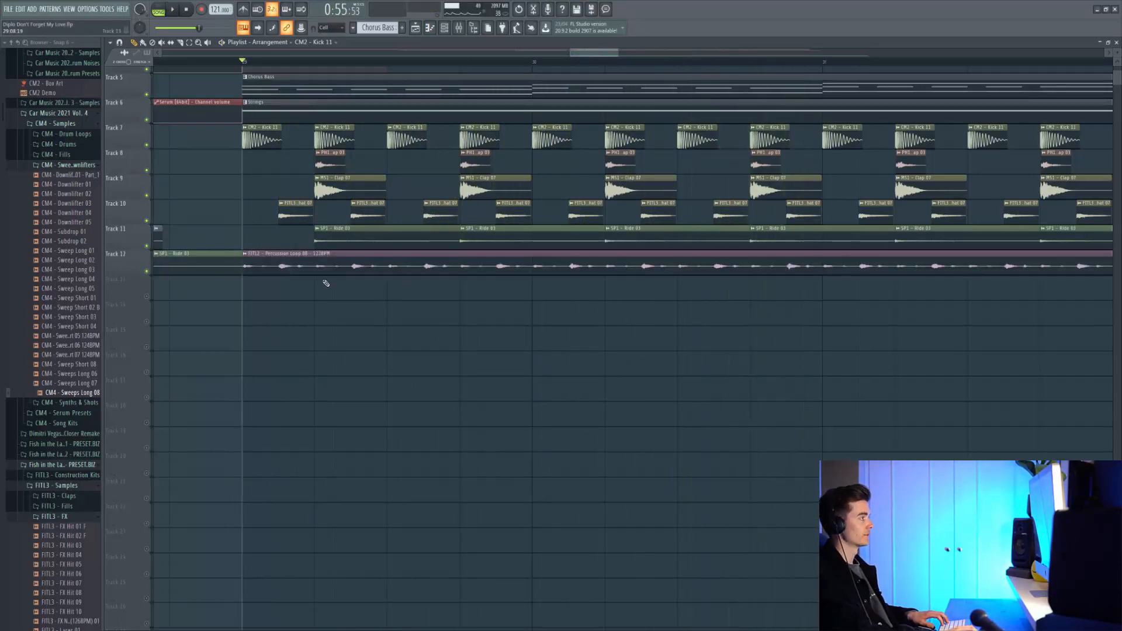
scroll(405, 263, down, 2)
key(space)
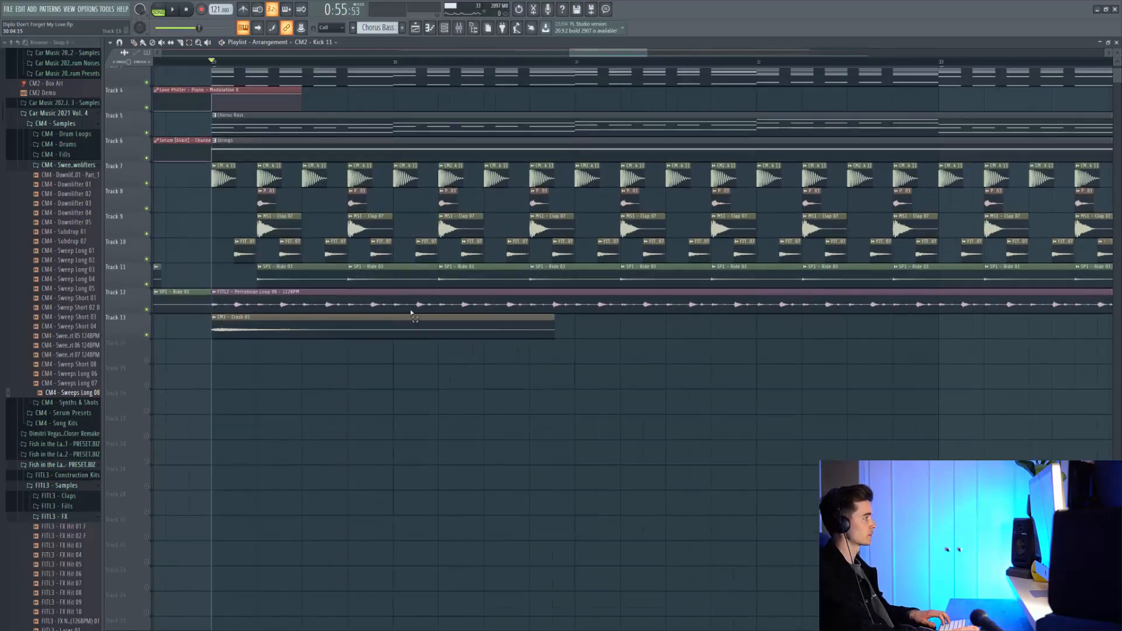
Play the chorus build-up and second half, and open the Brass Synths pattern on Track 16
scroll(449, 167, up, 1)
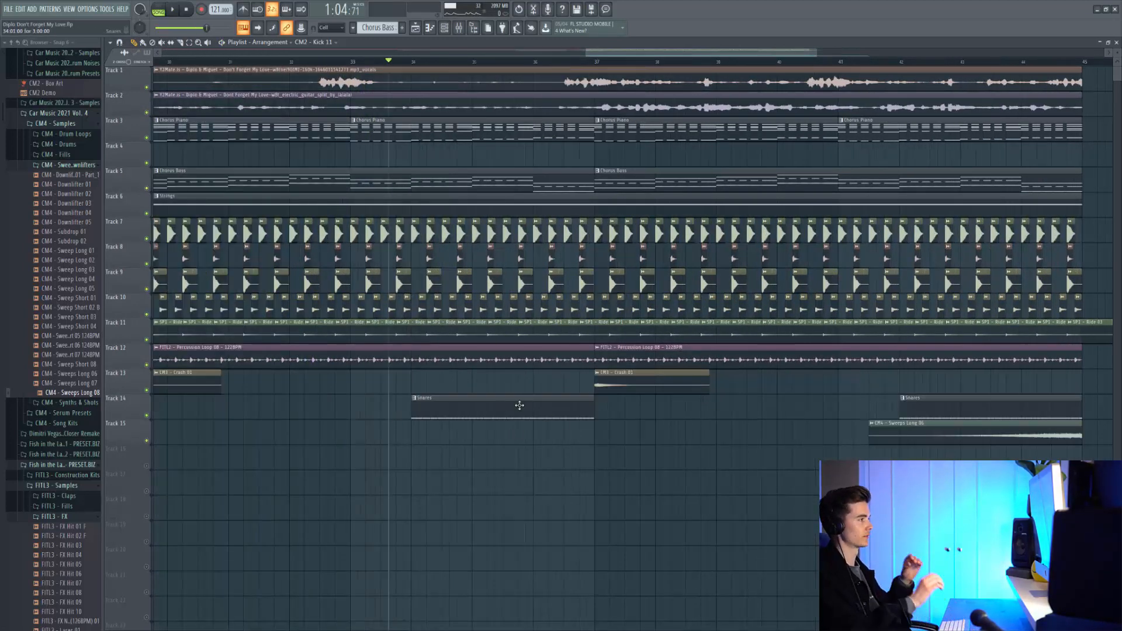
key(space)
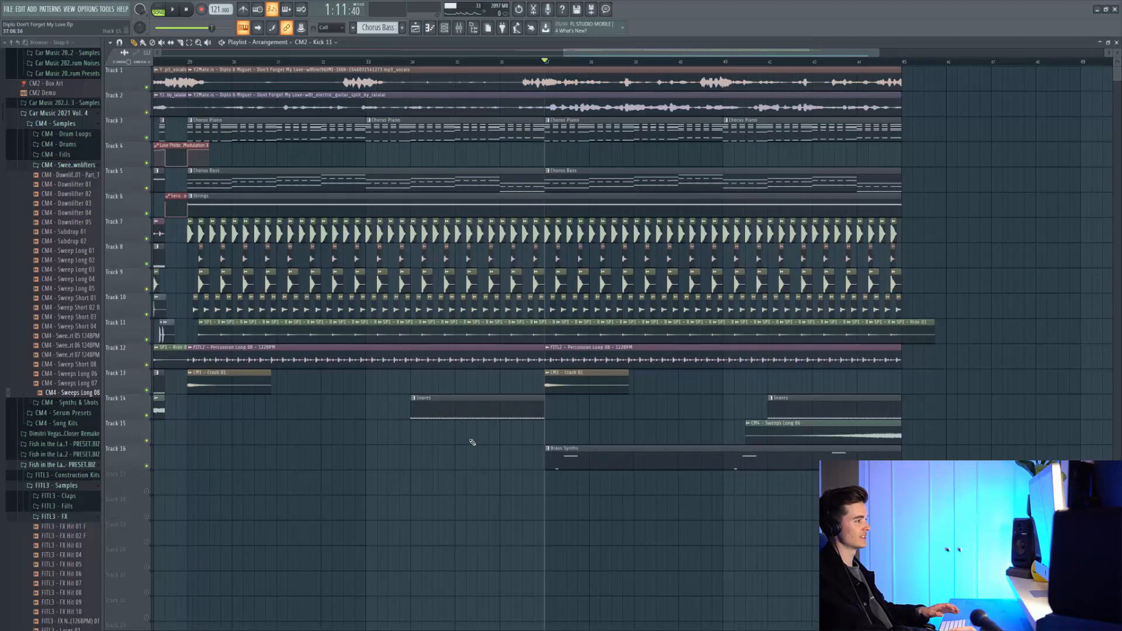
double_click(597, 460)
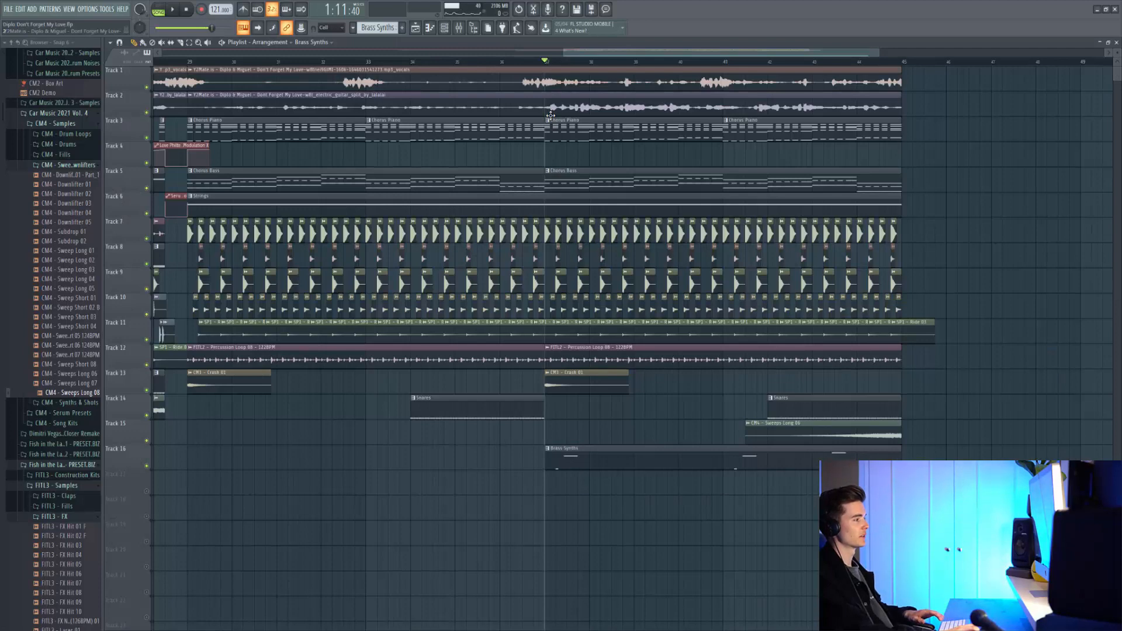
key(space)
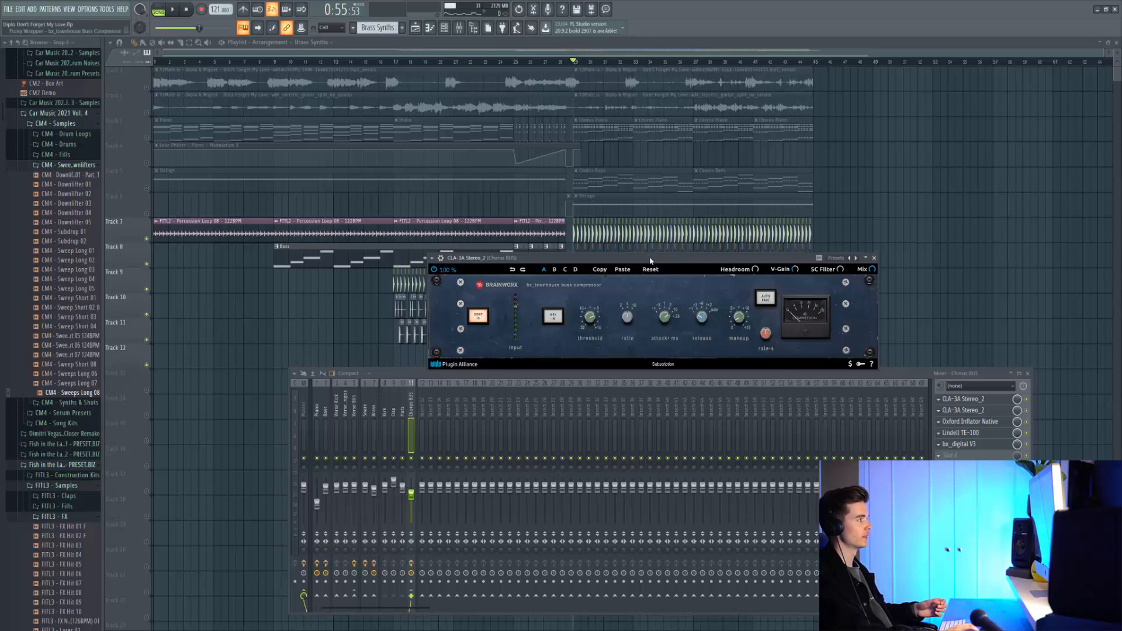
Play the soloed drums through the Chorus BUS compressors and compare the Lindell TE-100 equalizer switched in and out
key(space)
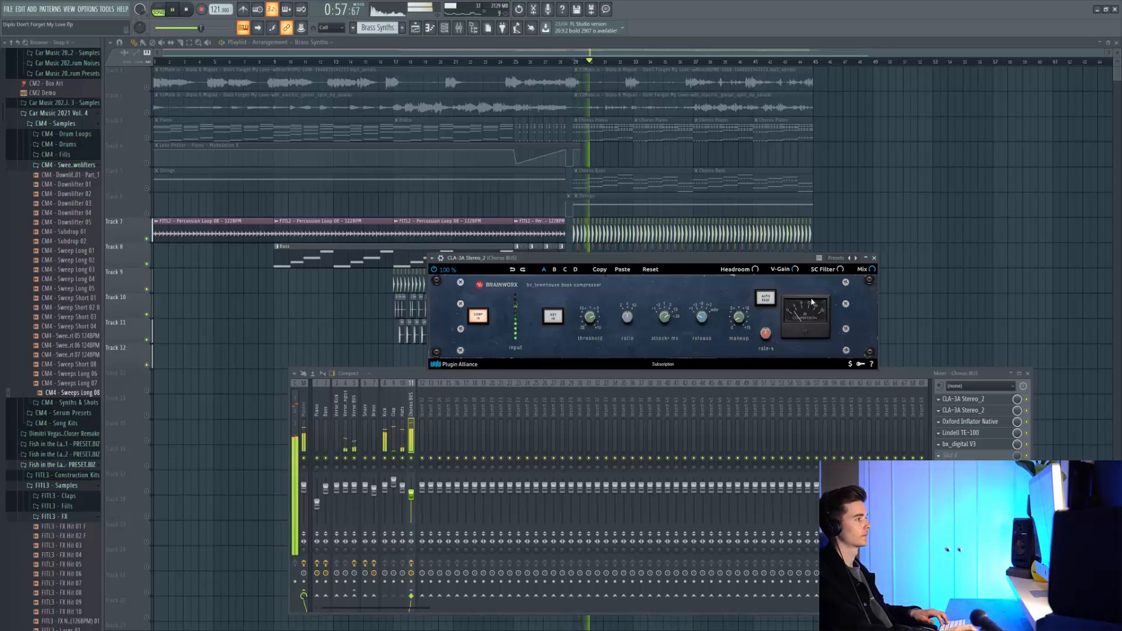
click(976, 399)
key(space)
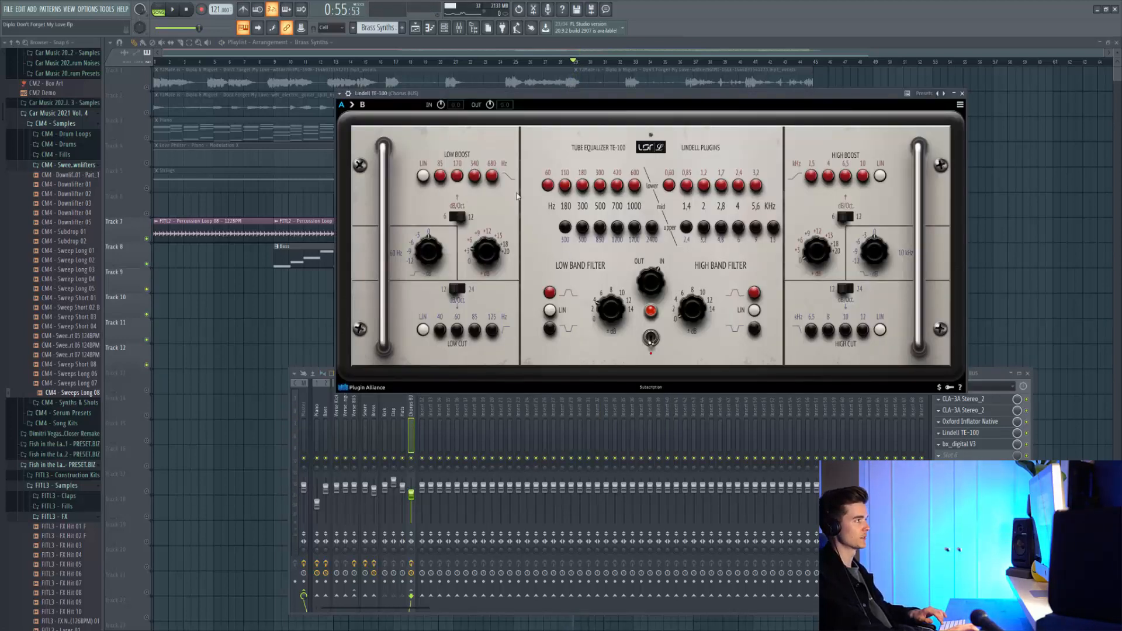
click(650, 338)
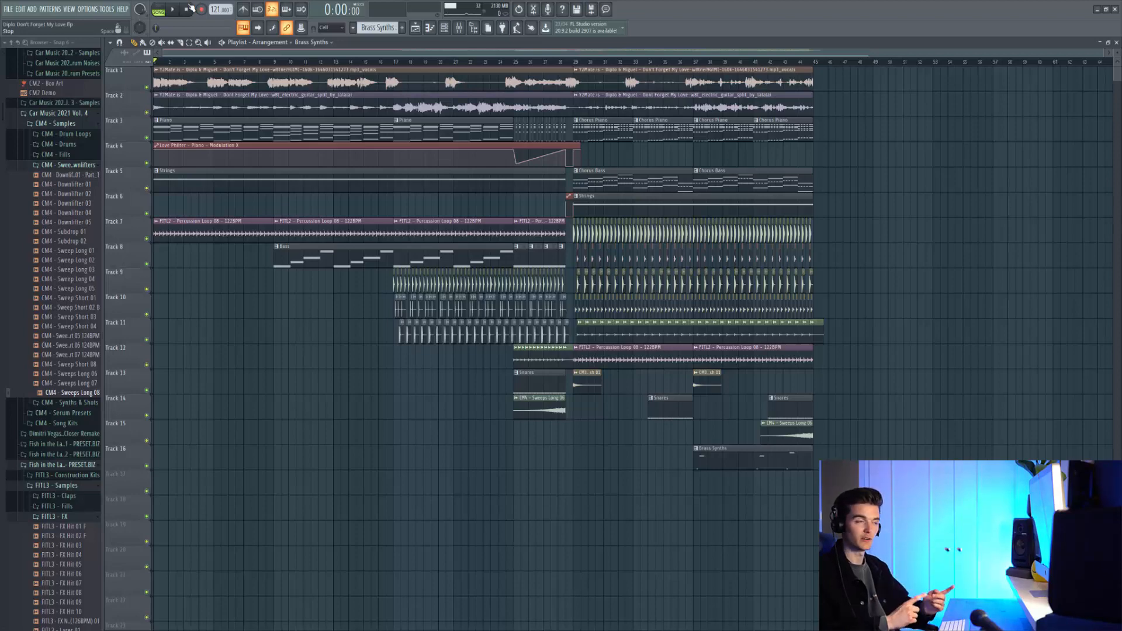
Play the whole arrangement from the beginning
key(space)
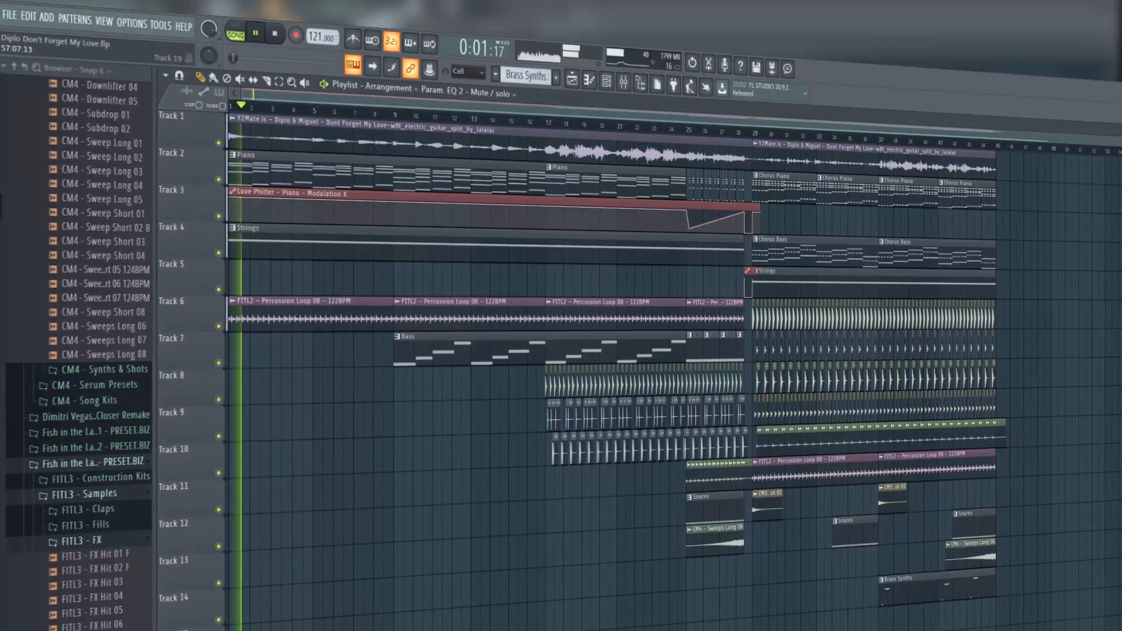